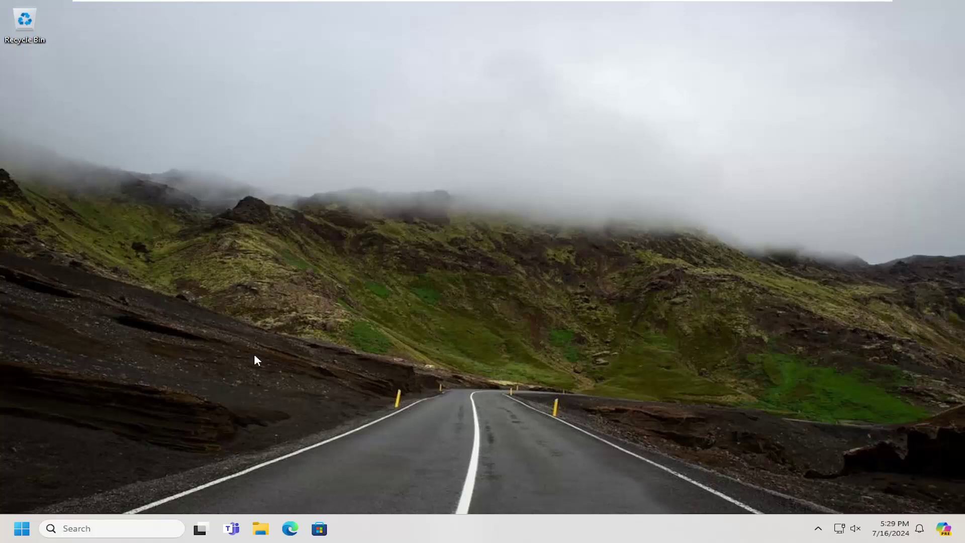
# - Run the ClearType Text Tuner with ClearType kept on, accepting each text sample through to Finish
pyautogui.click(30, 532)
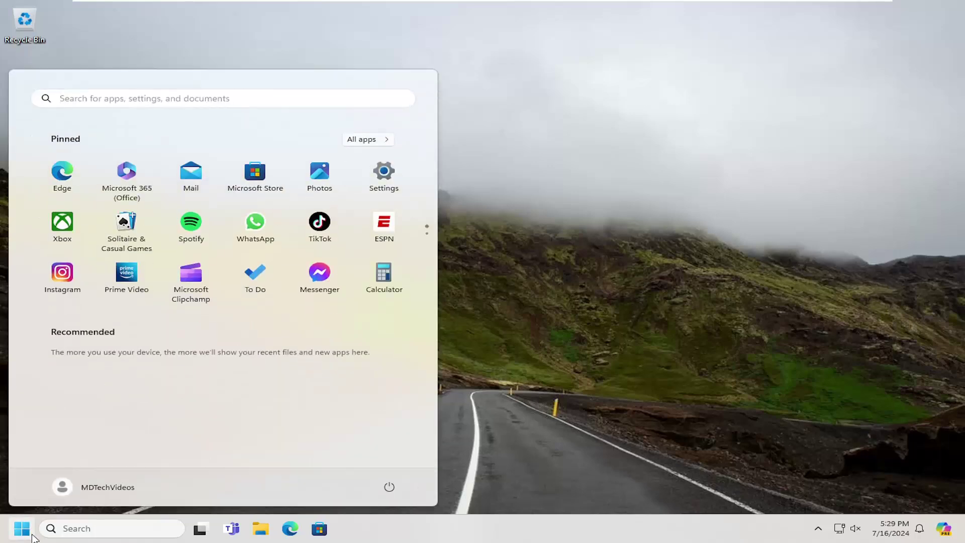
pyautogui.write('cleartyp')
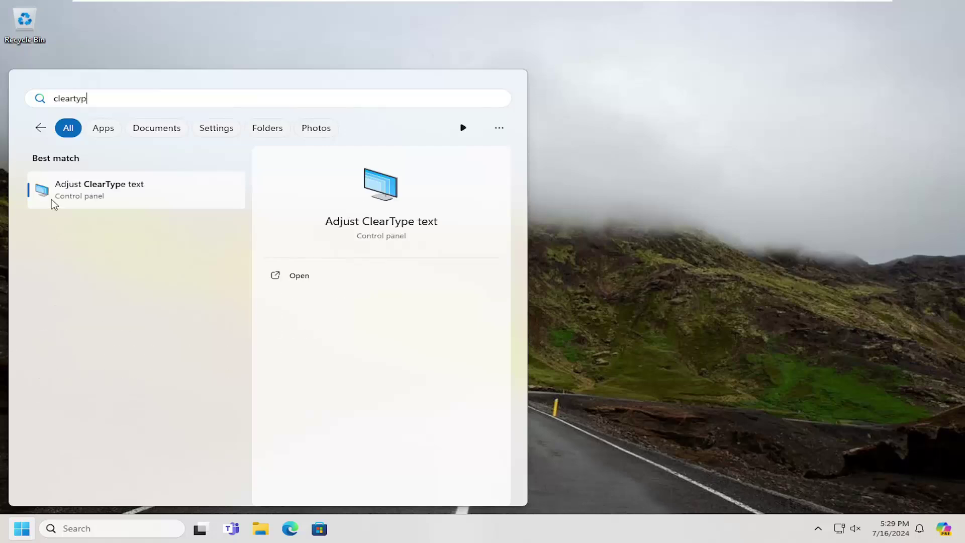
pyautogui.click(119, 194)
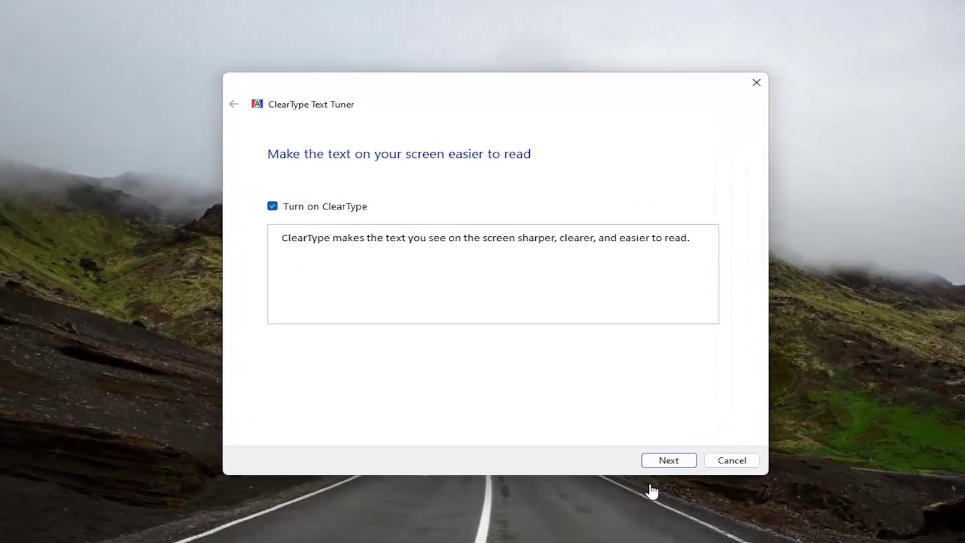
pyautogui.click(657, 465)
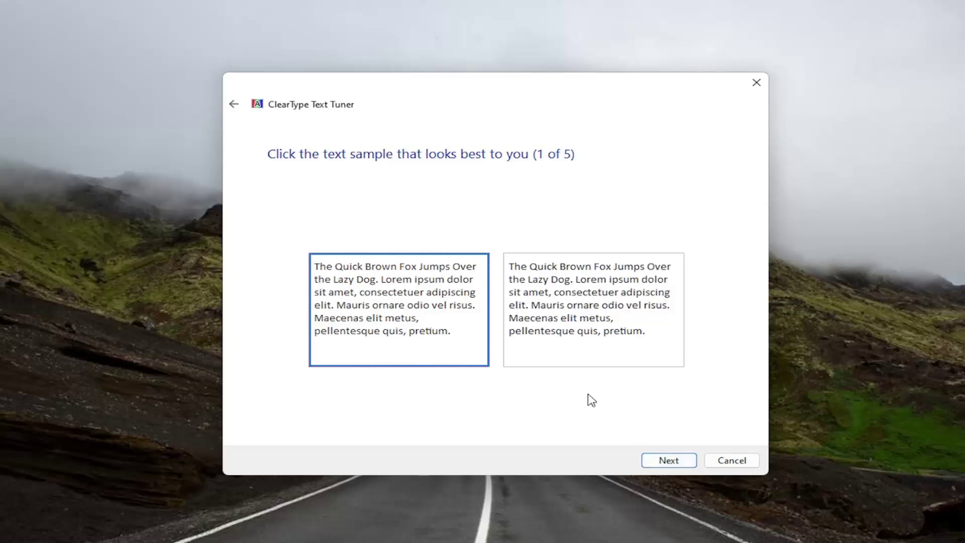
pyautogui.click(676, 460)
pyautogui.click(680, 462)
pyautogui.click(681, 463)
pyautogui.click(680, 462)
pyautogui.click(679, 461)
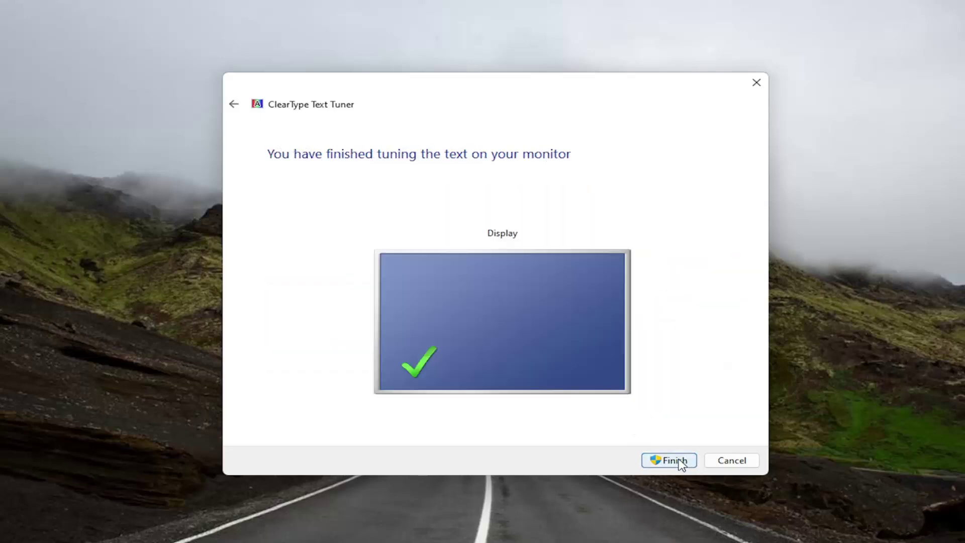
pyautogui.click(679, 460)
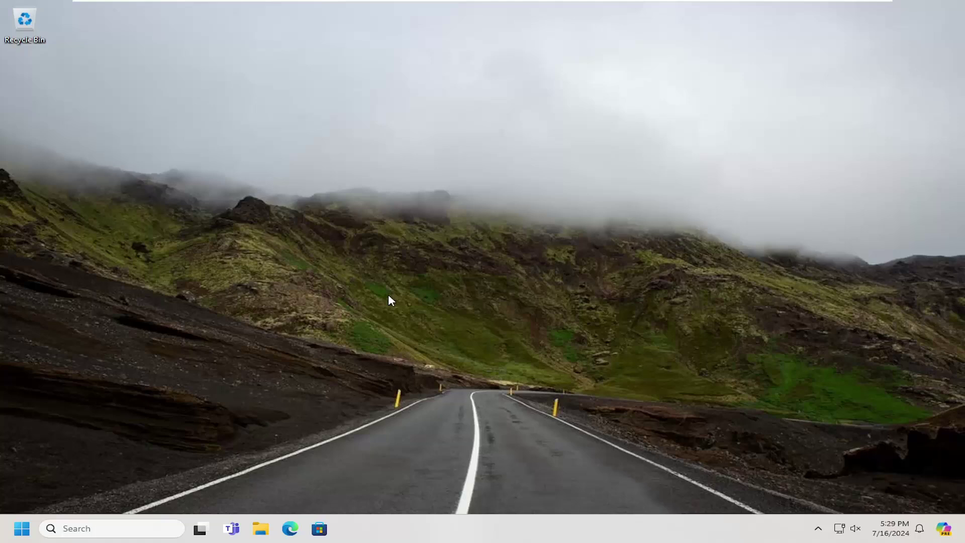
# - Launch Google Chrome from the Start search and maximize its window
pyautogui.click(21, 529)
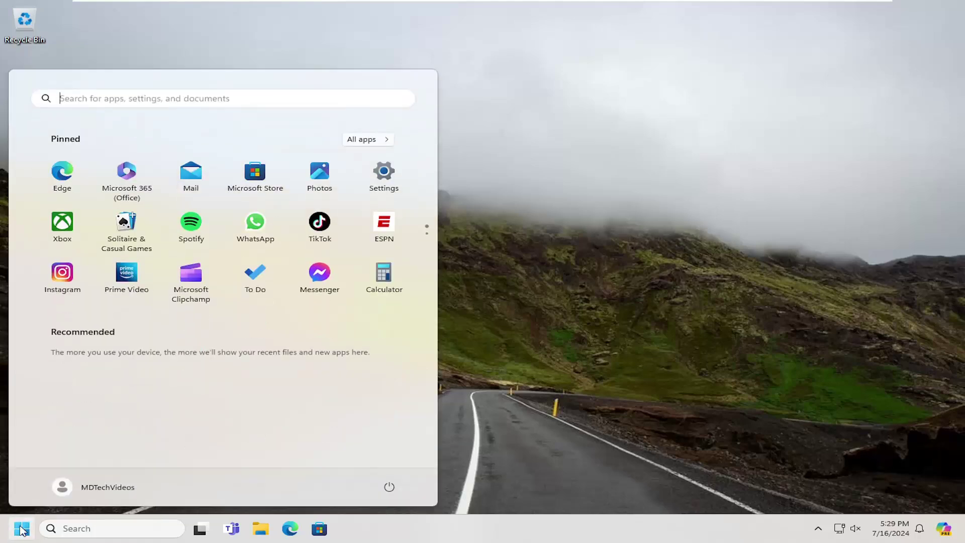
pyautogui.write('chrome')
pyautogui.press('Return')
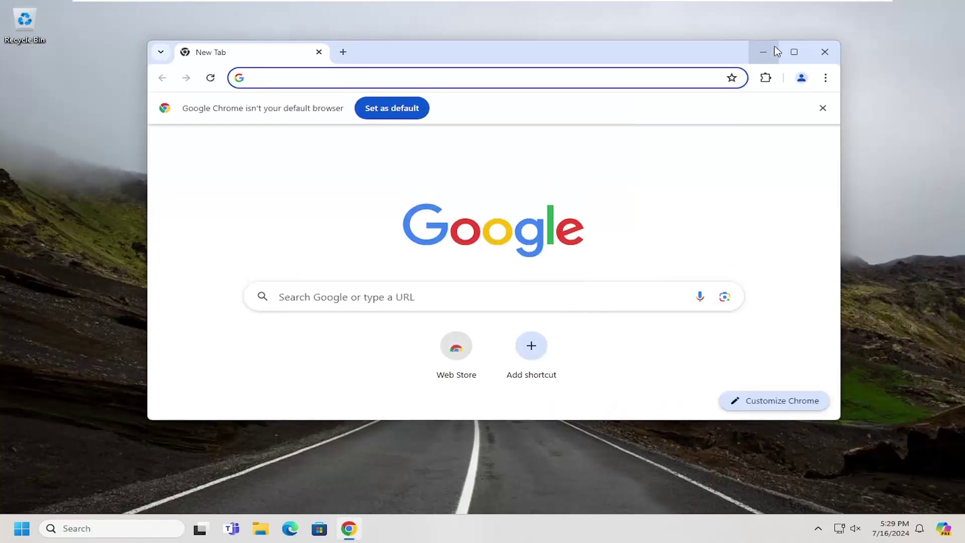
pyautogui.click(793, 50)
# - Switch off 'Use graphics acceleration when available' in System settings, relaunch Chrome, and dismiss the default-browser bar
pyautogui.click(950, 38)
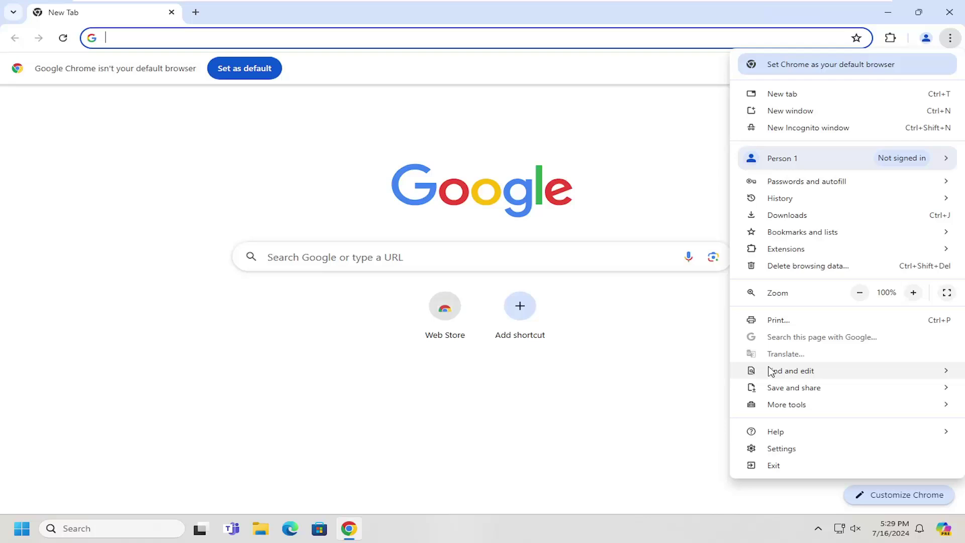
pyautogui.click(782, 450)
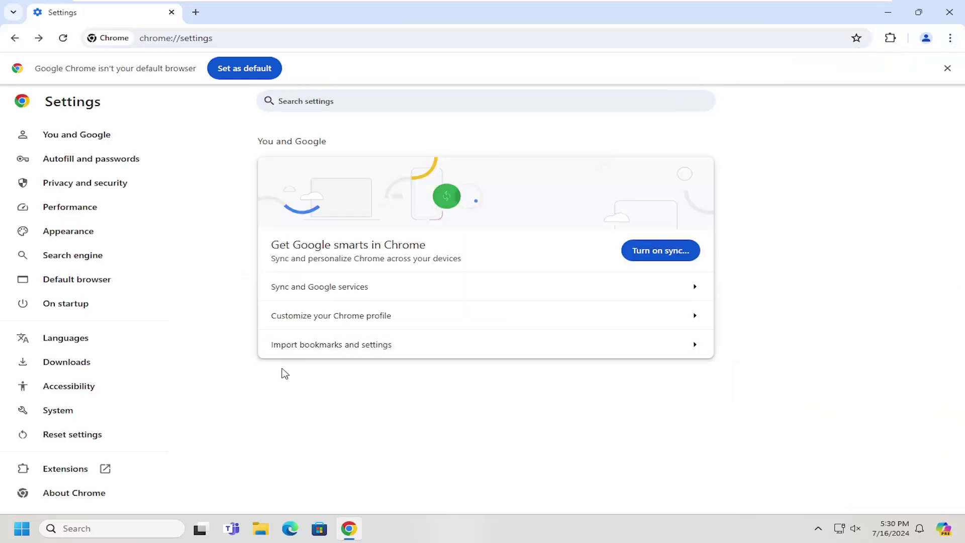
pyautogui.click(60, 416)
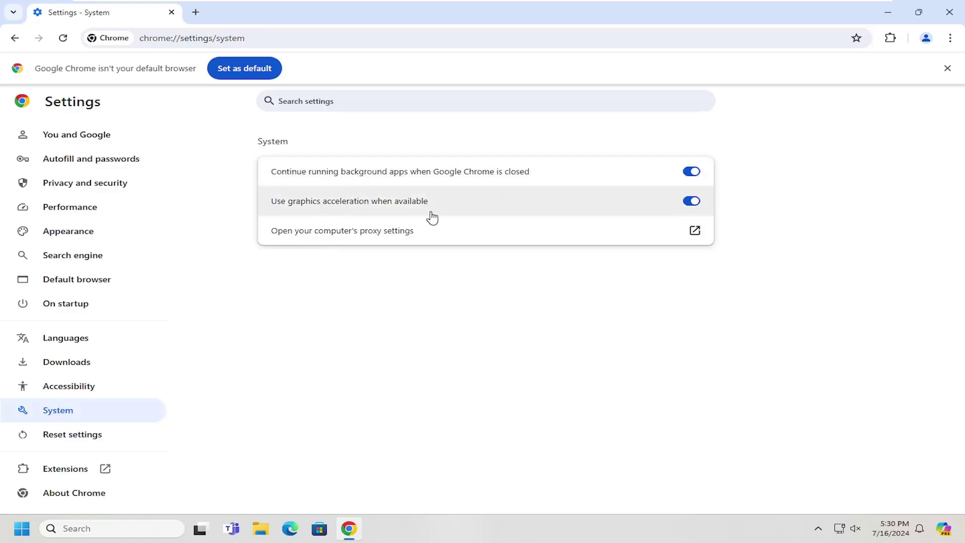
pyautogui.click(696, 201)
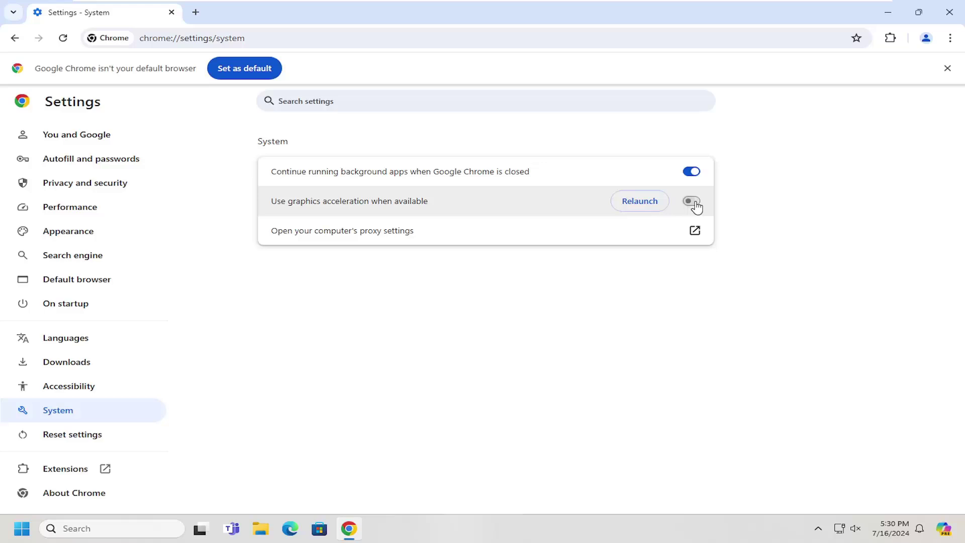
pyautogui.click(640, 202)
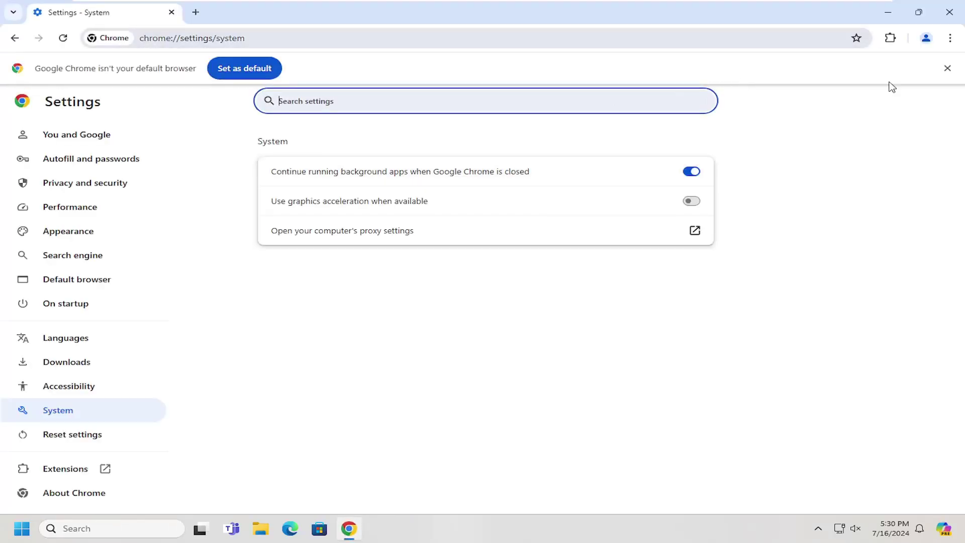
pyautogui.click(948, 68)
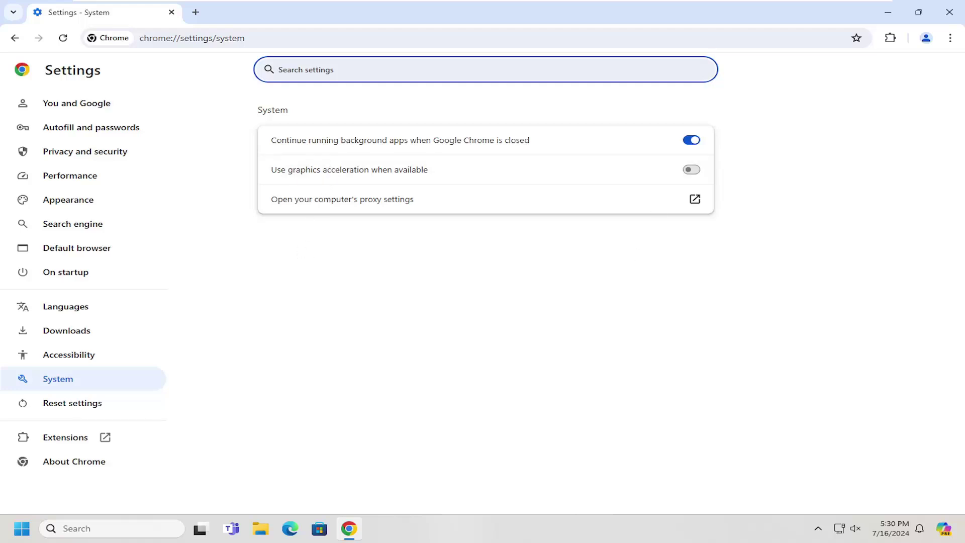
# - Close Chrome and open System Properties via the 'advanced system' search
pyautogui.click(950, 13)
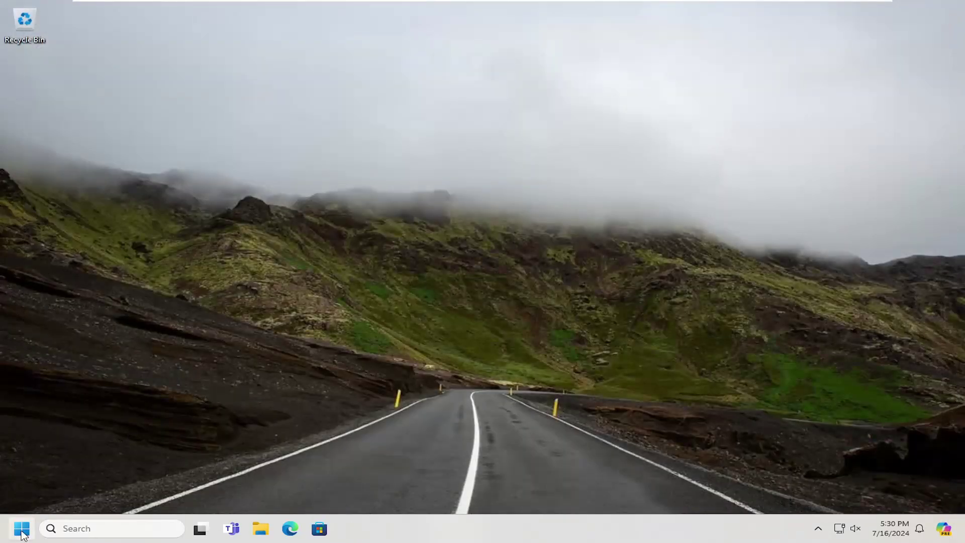
pyautogui.click(21, 530)
pyautogui.write('advan')
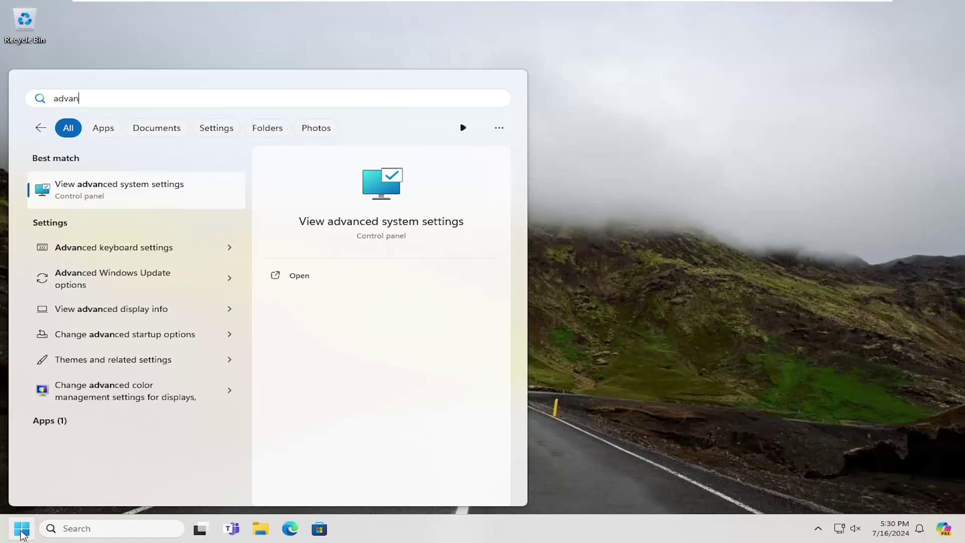
pyautogui.write('ced system')
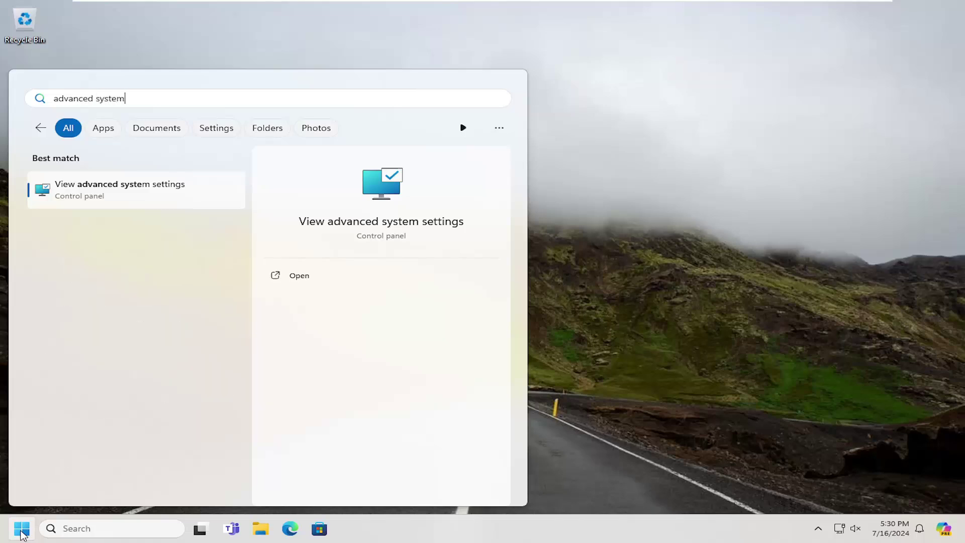
pyautogui.click(129, 199)
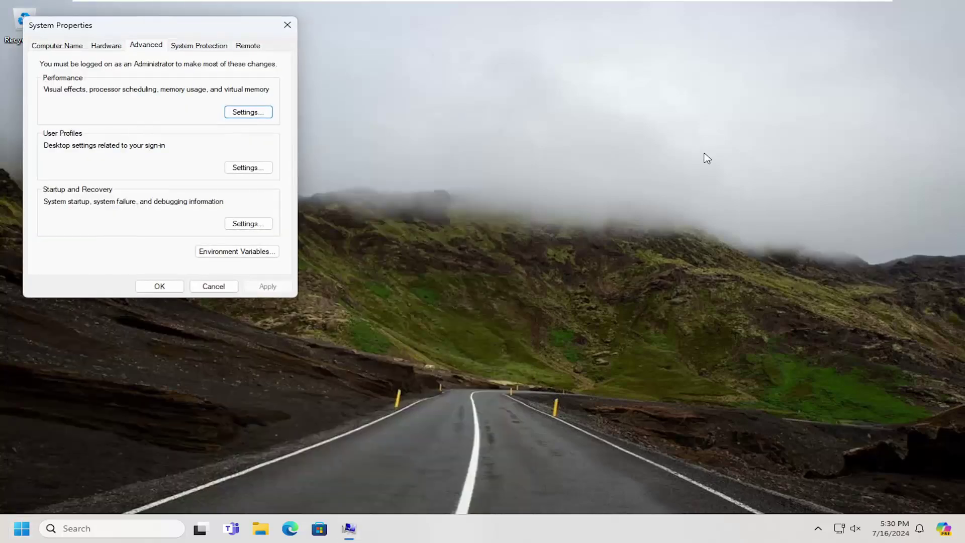
pyautogui.moveTo(153, 27); pyautogui.dragTo(461, 123)
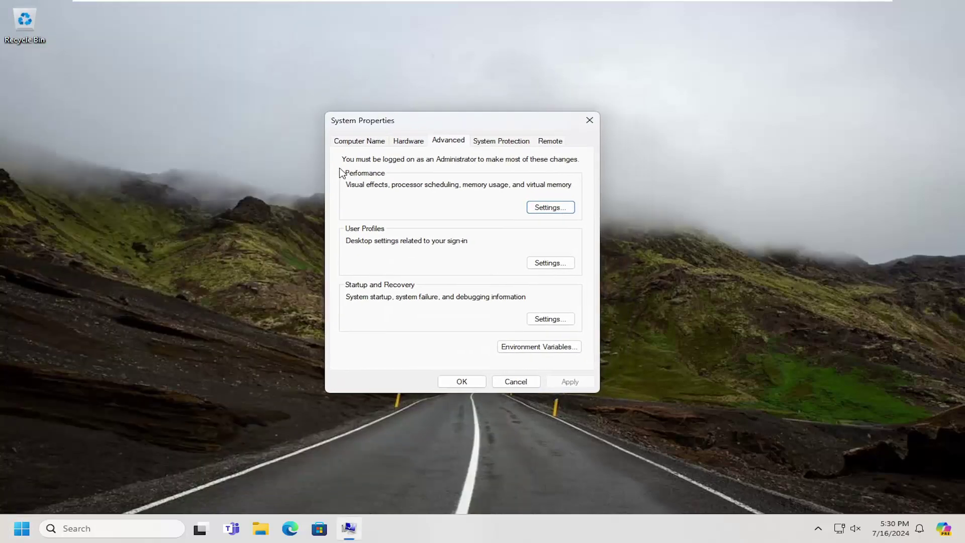
# - Keep 'Smooth edges of screen fonts' ticked in Performance Options, apply, and close both dialogs
pyautogui.click(536, 209)
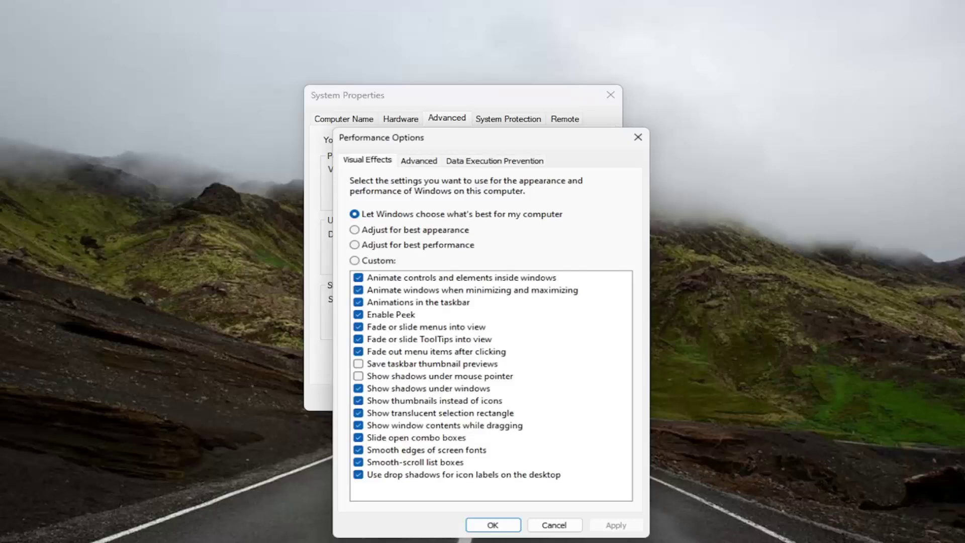
pyautogui.moveTo(516, 144); pyautogui.dragTo(511, 75)
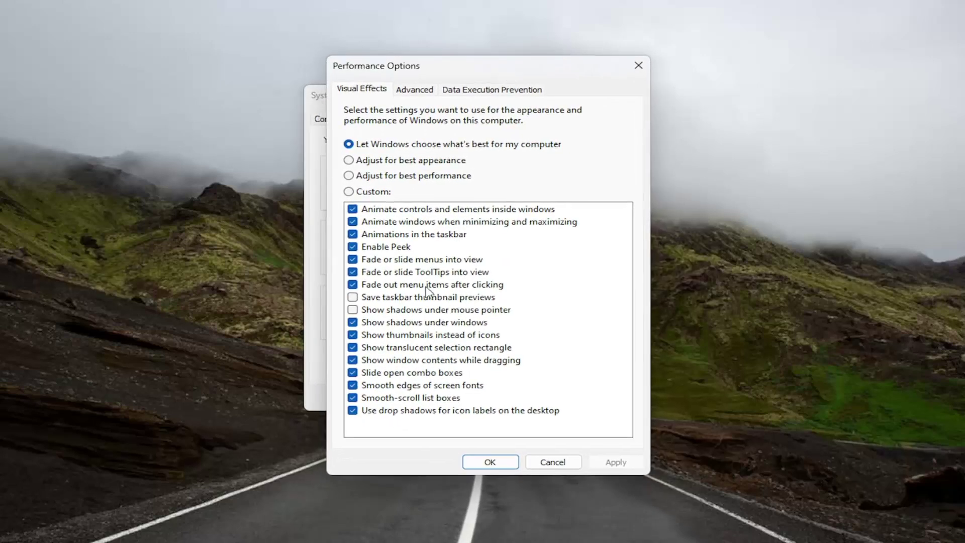
pyautogui.click(422, 386)
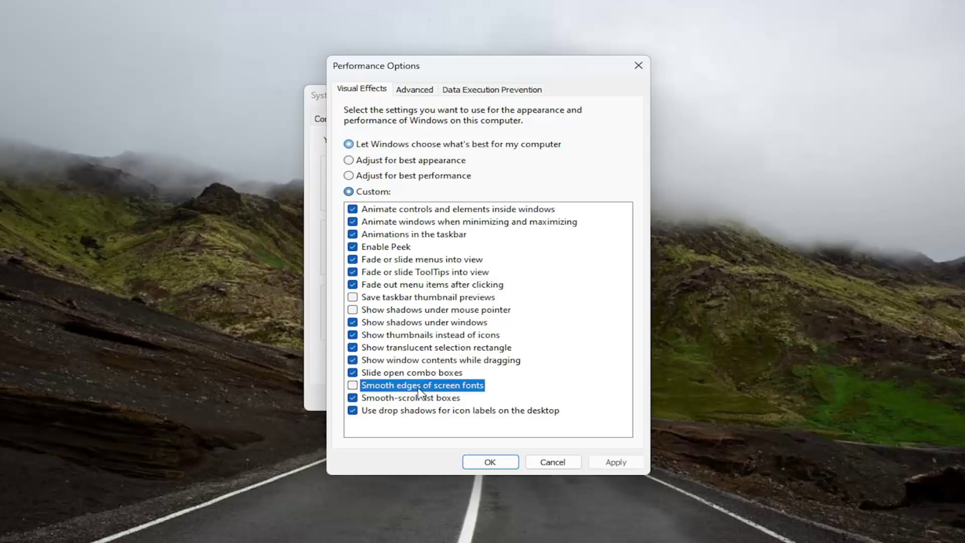
pyautogui.click(352, 385)
pyautogui.click(610, 463)
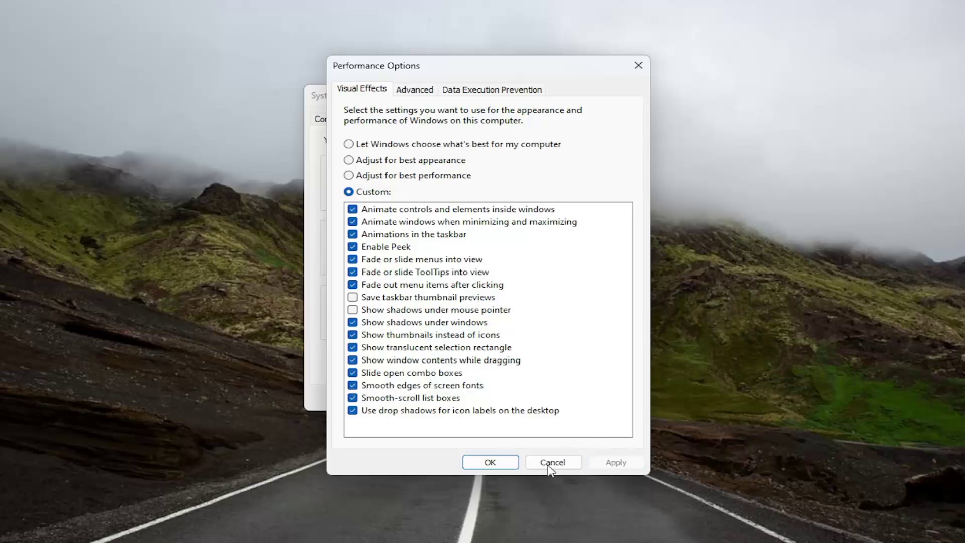
pyautogui.click(487, 466)
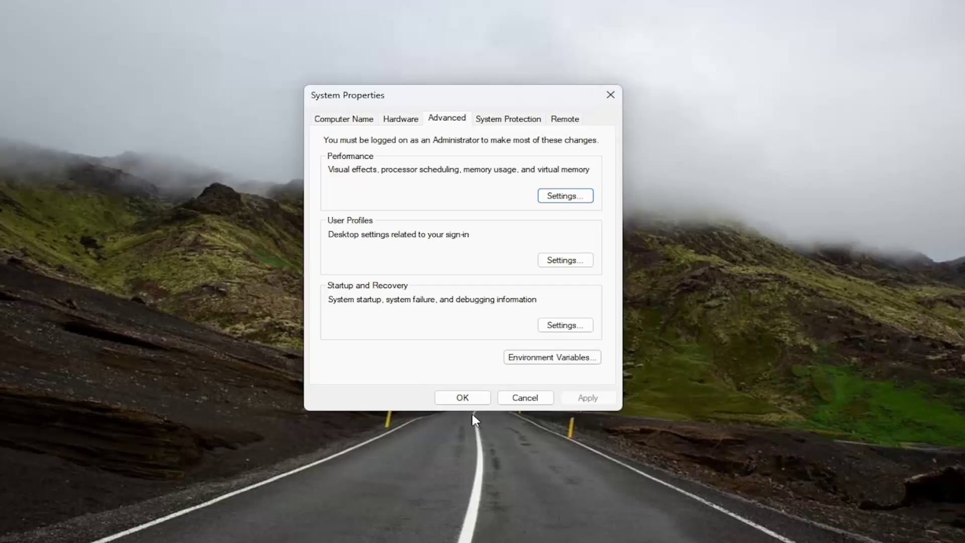
pyautogui.click(457, 399)
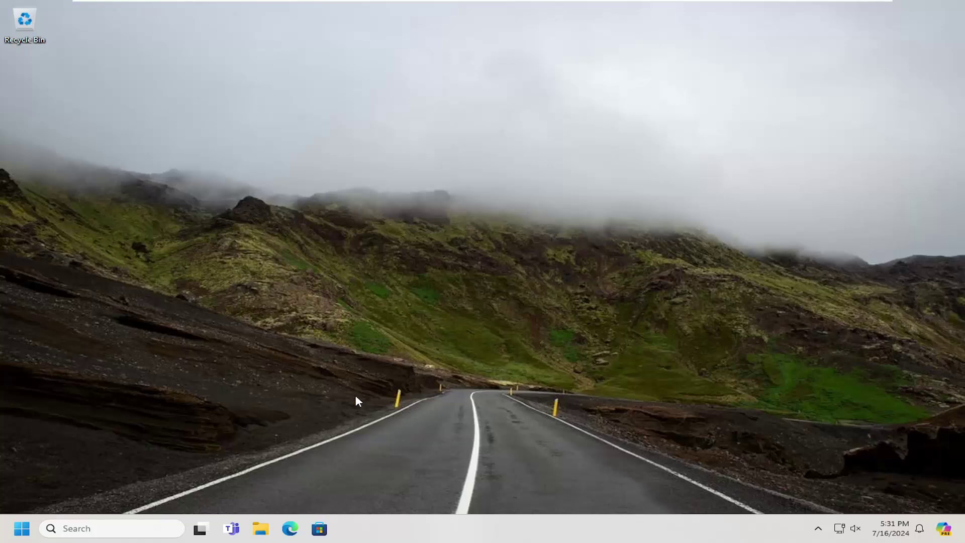
# - Launch Chrome and check its About page reports version 126.0.6478.127 up to date
pyautogui.click(28, 530)
pyautogui.write('chrome')
pyautogui.press('Return')
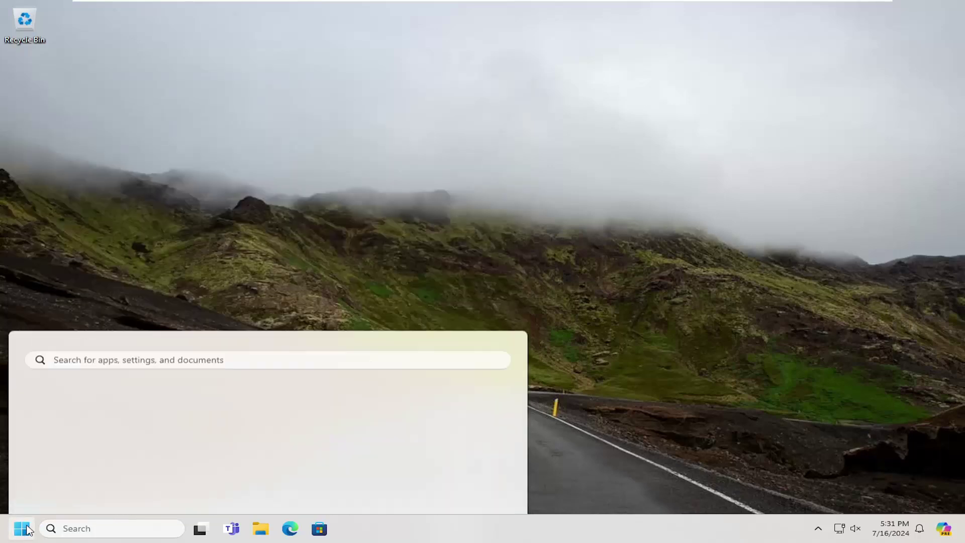
pyautogui.click(950, 39)
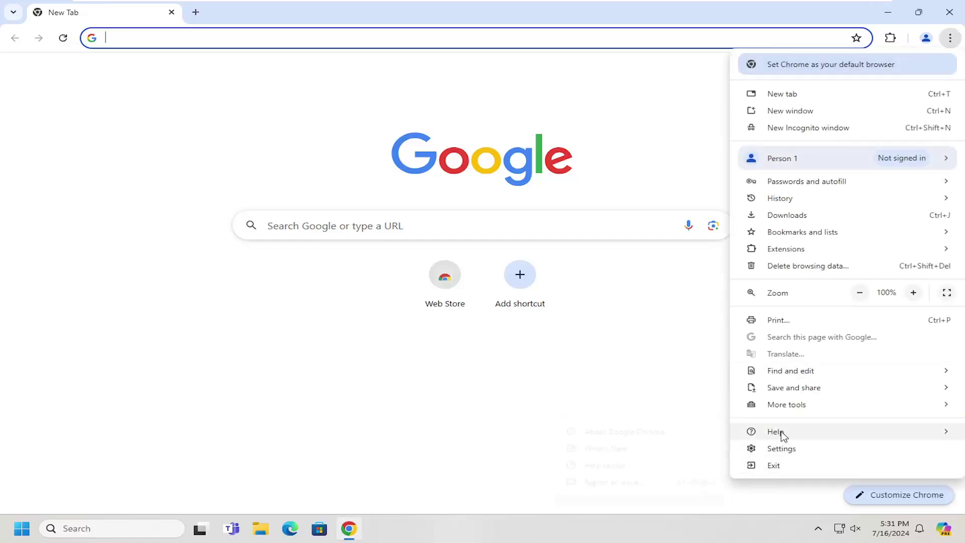
pyautogui.moveTo(769, 433)
pyautogui.click(631, 433)
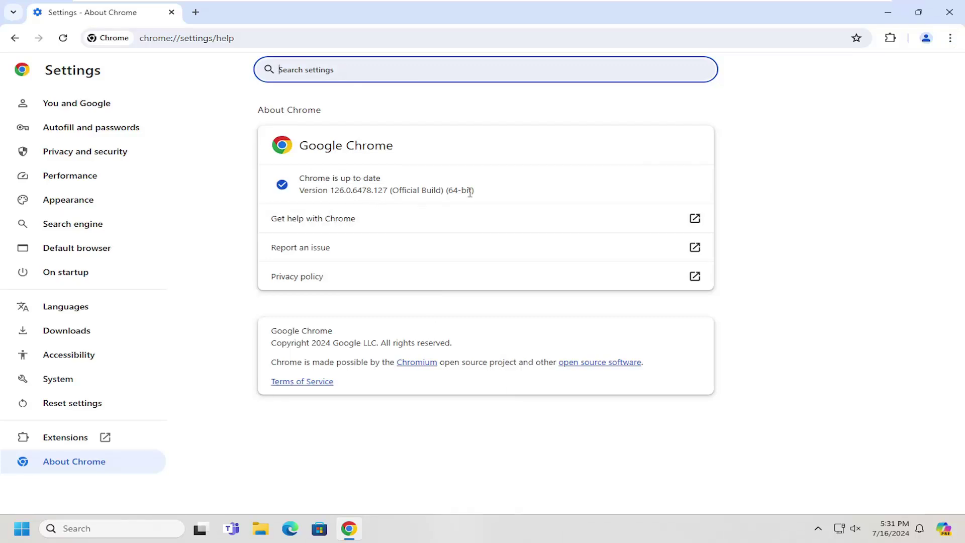
pyautogui.click(950, 11)
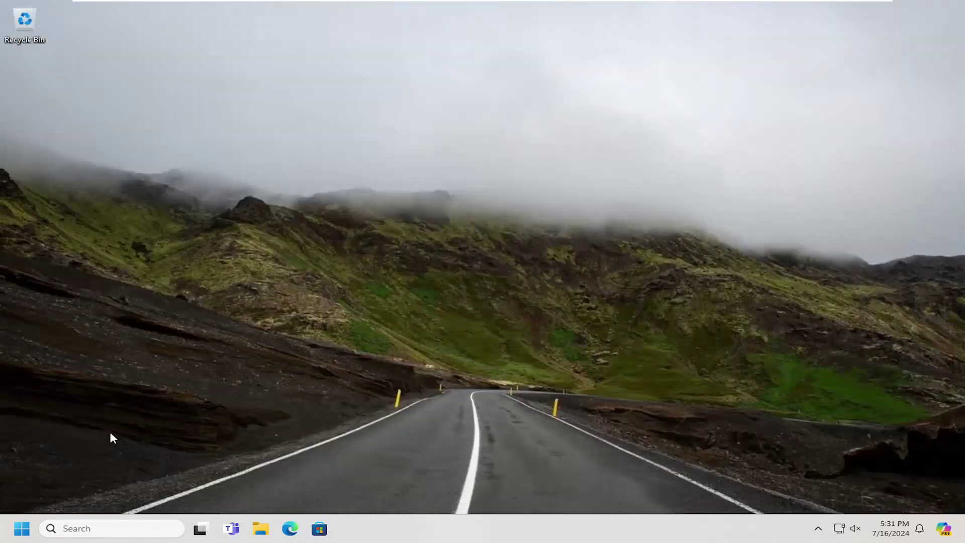
pyautogui.rightClick(23, 528)
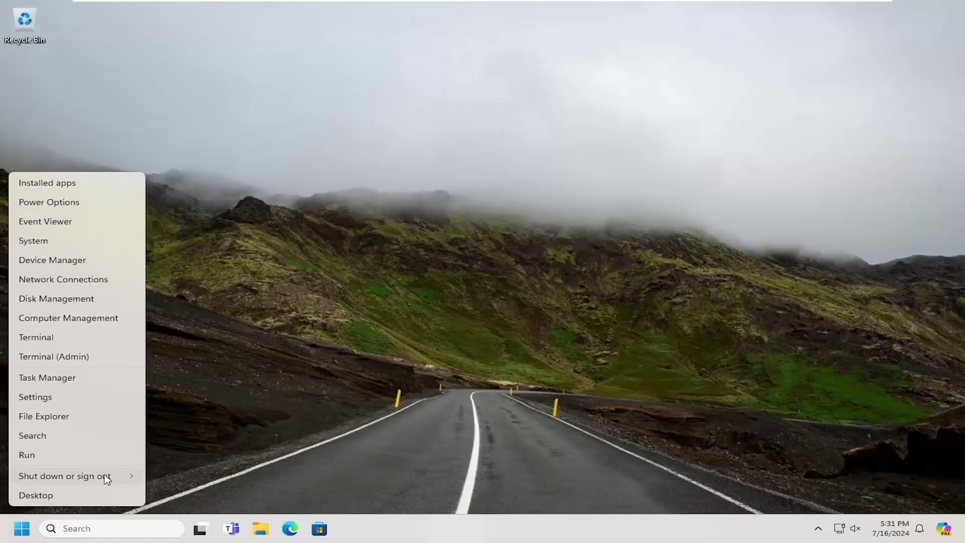
pyautogui.moveTo(103, 475)
pyautogui.click(387, 428)
pyautogui.rightClick(22, 529)
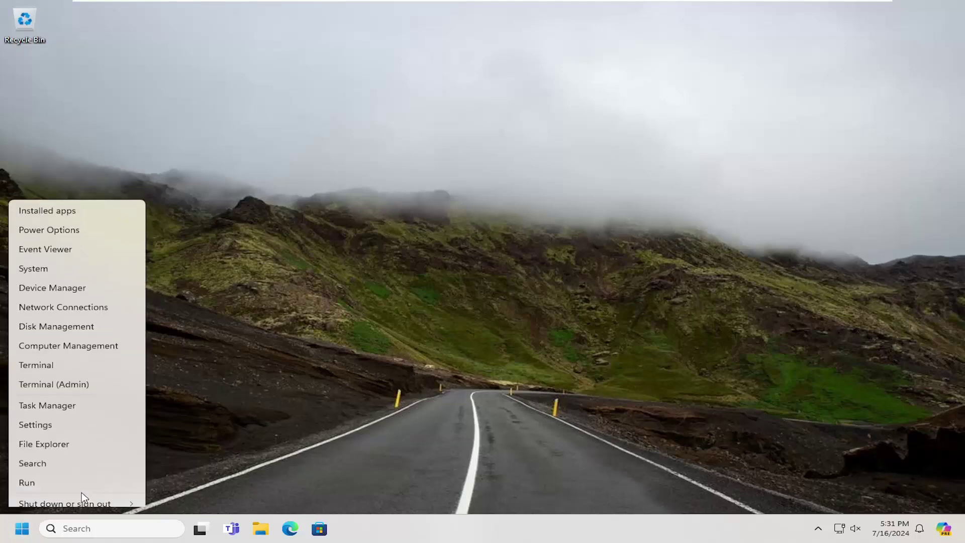